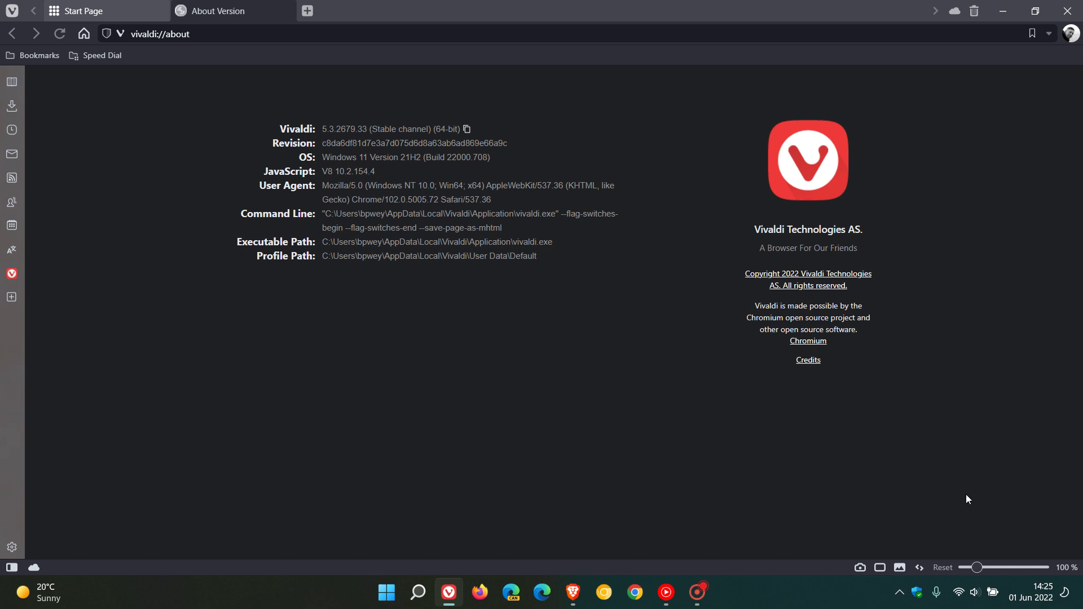
- Highlight the version number 5.3.2679.33, then the Chrome version in the user agent
mouse_move(1036, 595)
left_click_drag(324, 128, 367, 129)
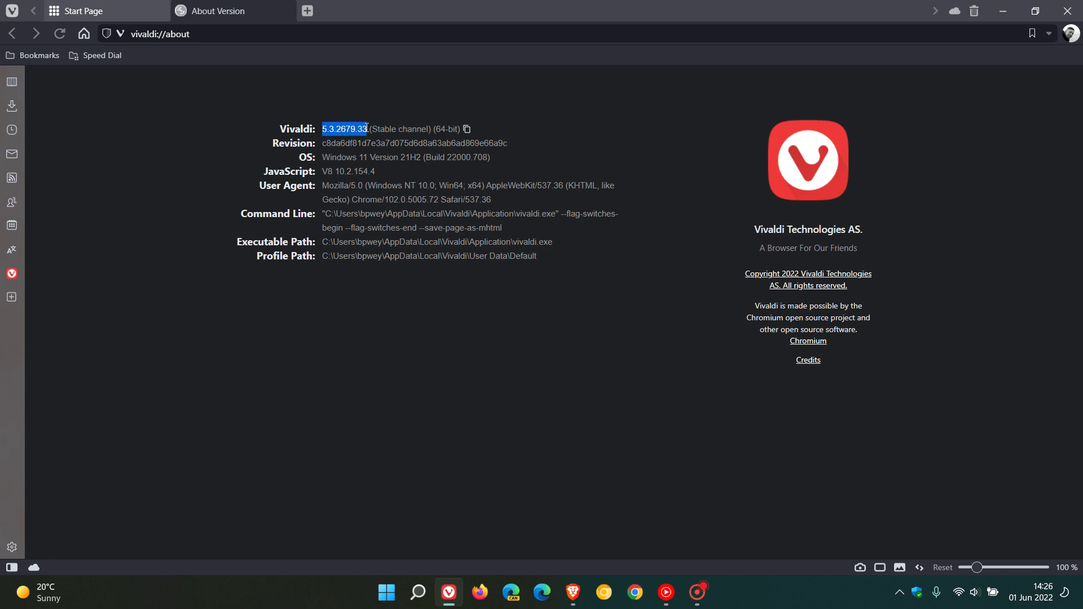
left_click(502, 364)
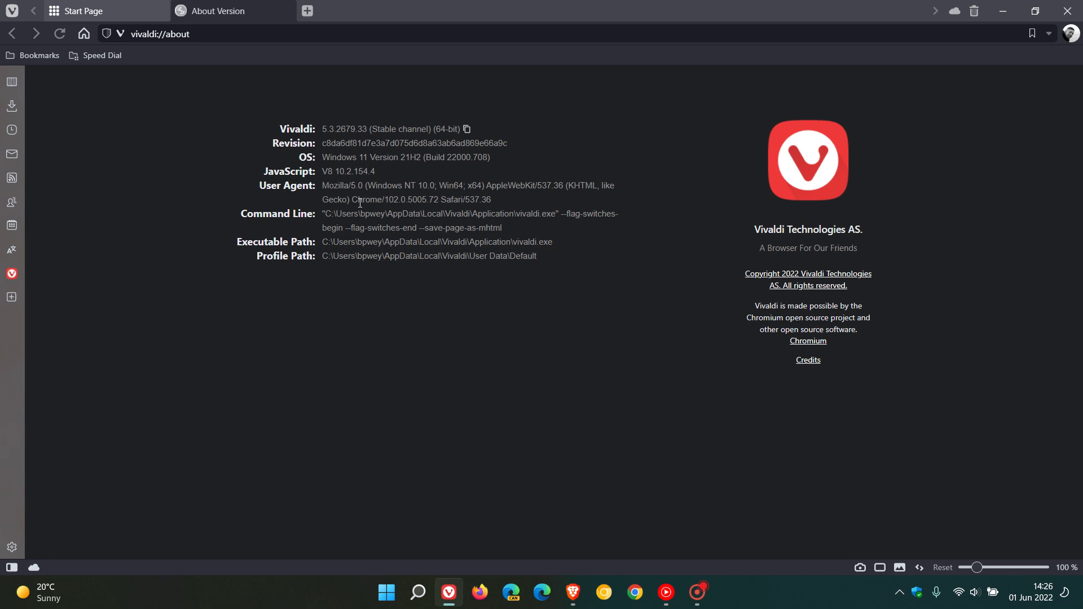
left_click_drag(360, 202, 439, 199)
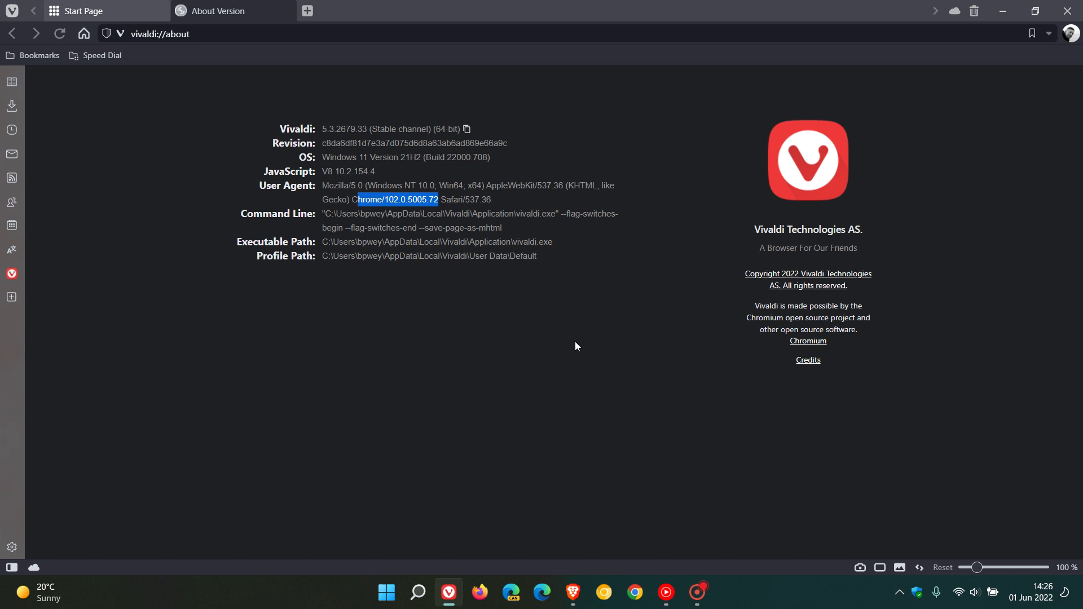
- Check for updates, dismiss the 'You're up to date!' message, and close the About Version tab
left_click(12, 11)
mouse_move(57, 132)
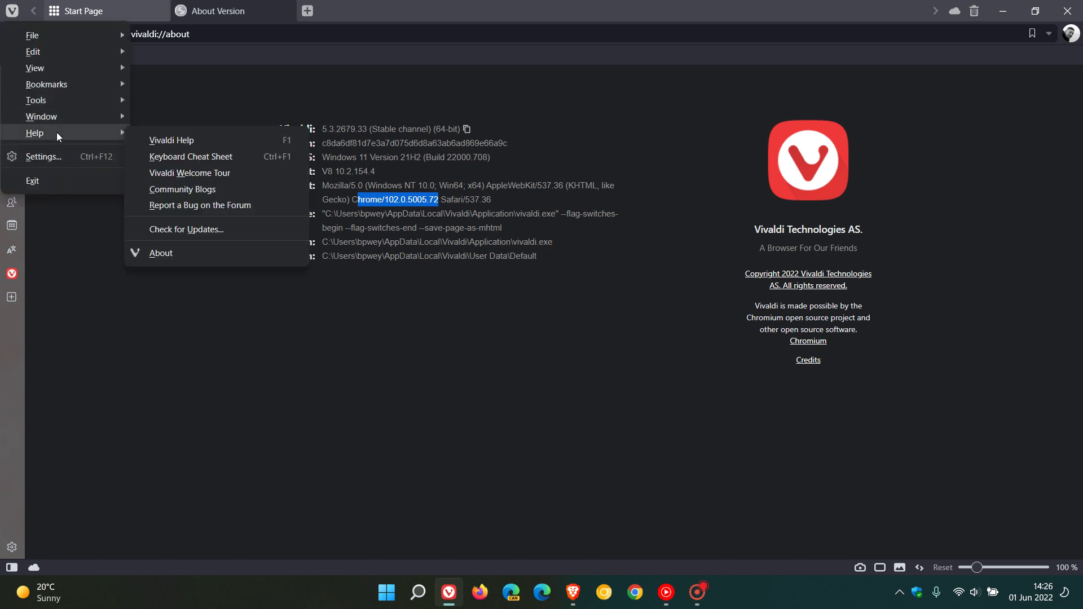
left_click(242, 224)
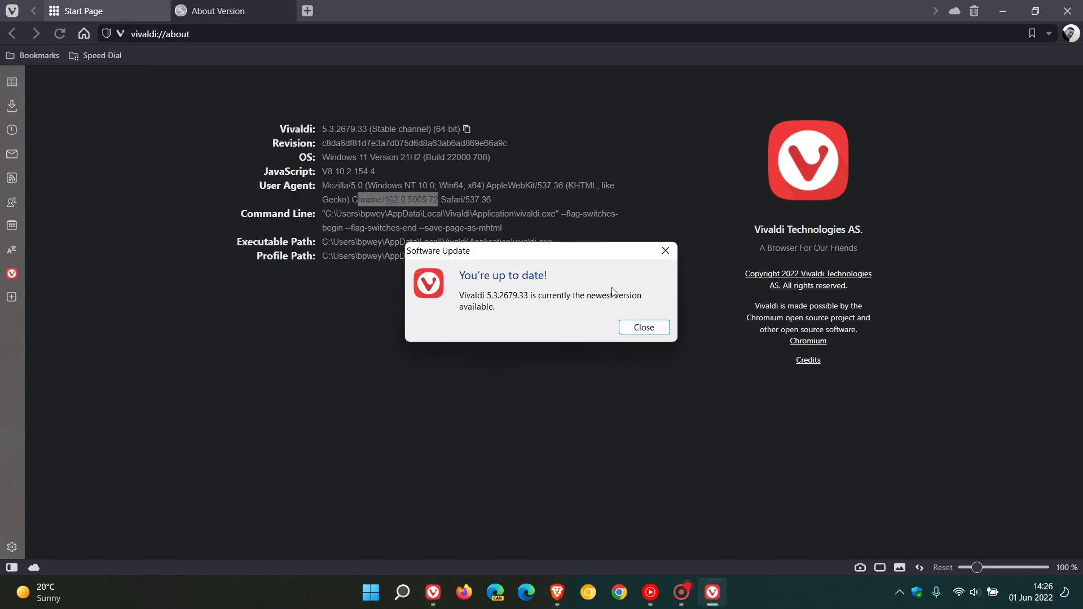
left_click(644, 330)
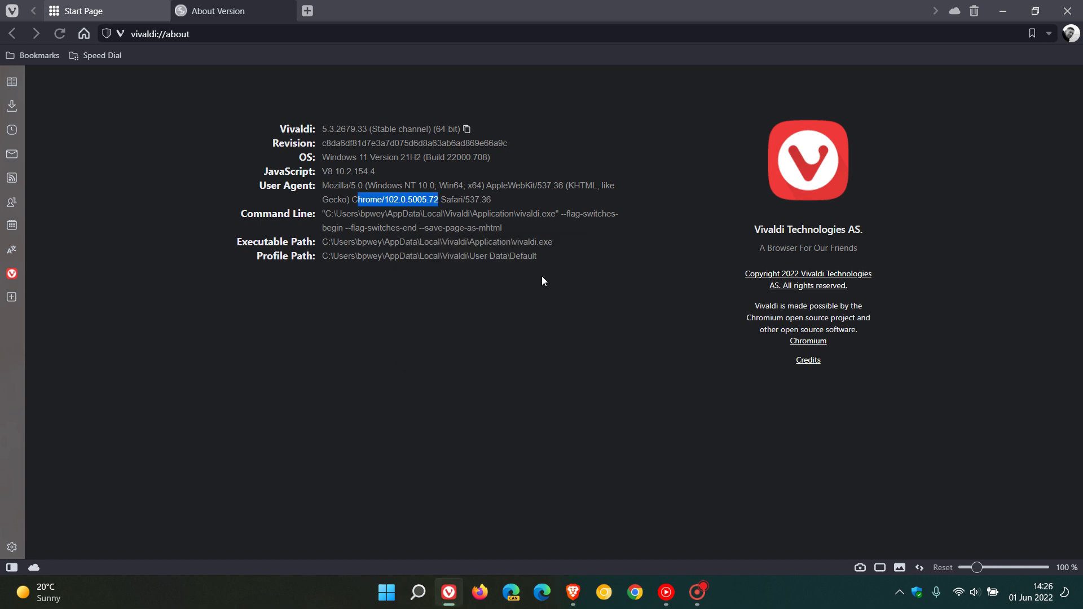
left_click(286, 11)
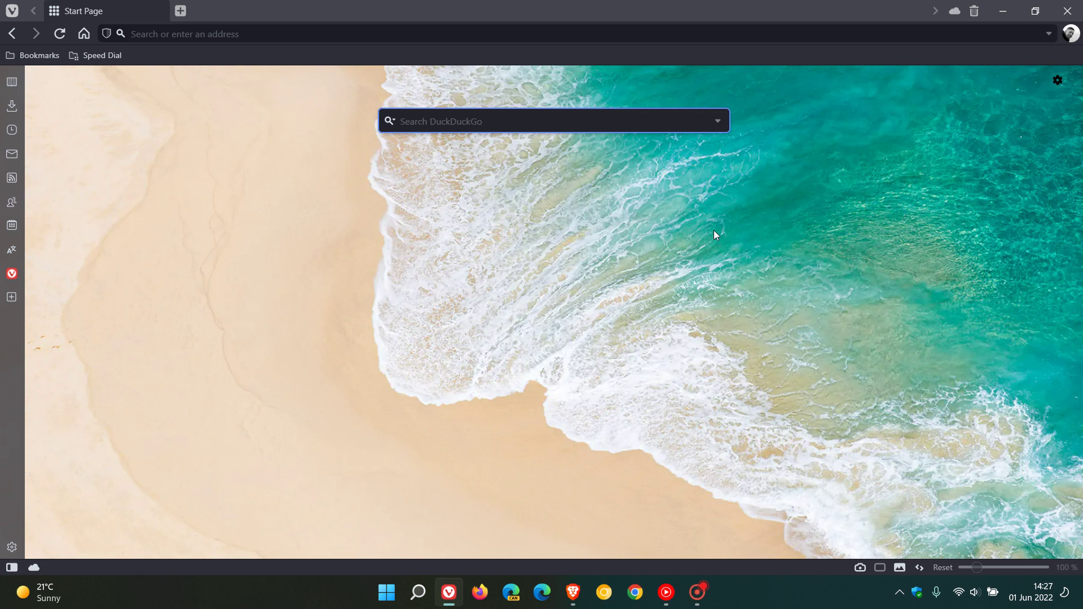
- Open the Toolbar Editor from the toolbar's right-click Edit > Customize Toolbar menu
right_click(70, 32)
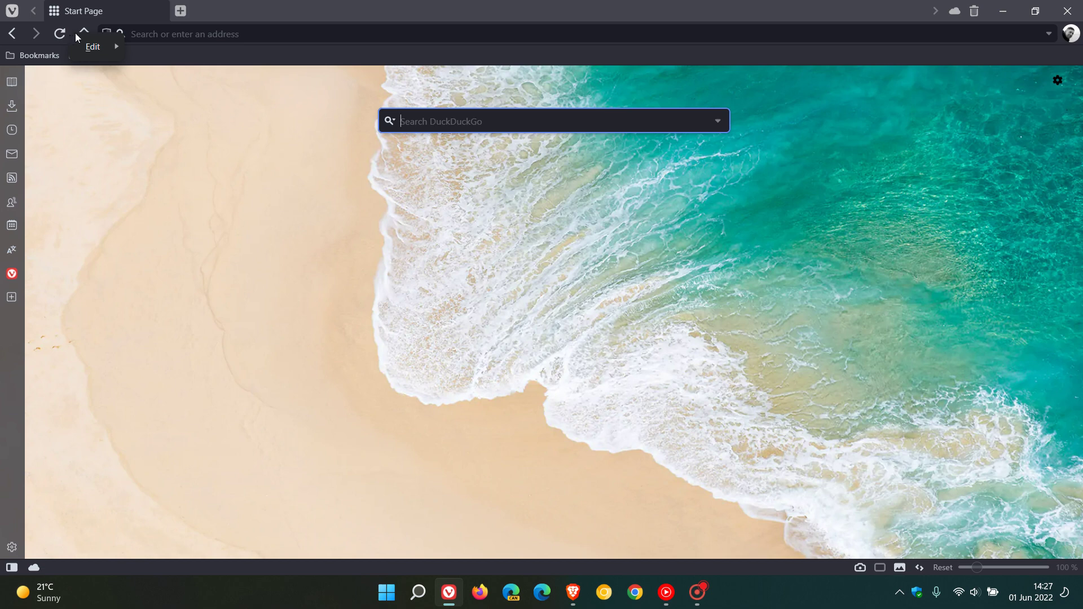
mouse_move(92, 49)
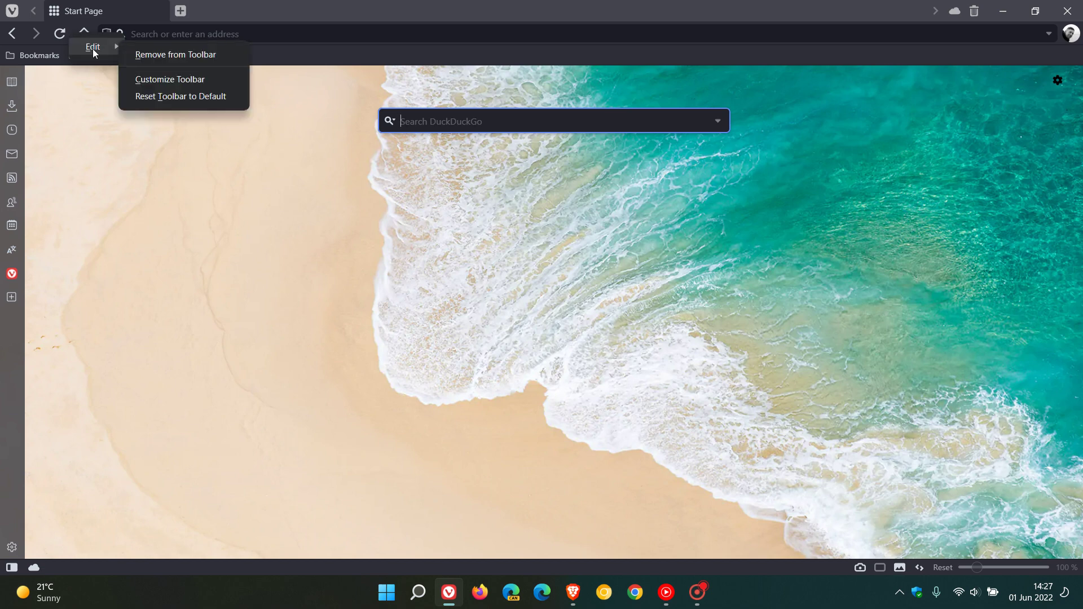
left_click(184, 84)
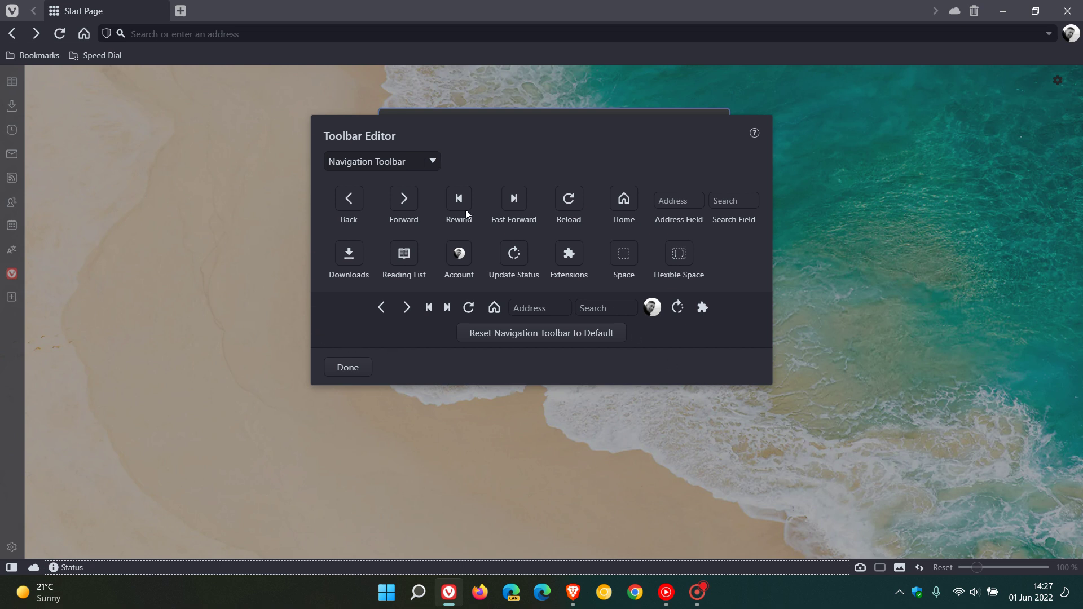
- Browse the Status, Mail, Mail Composer and Mail Message toolbars' available items
left_click(434, 161)
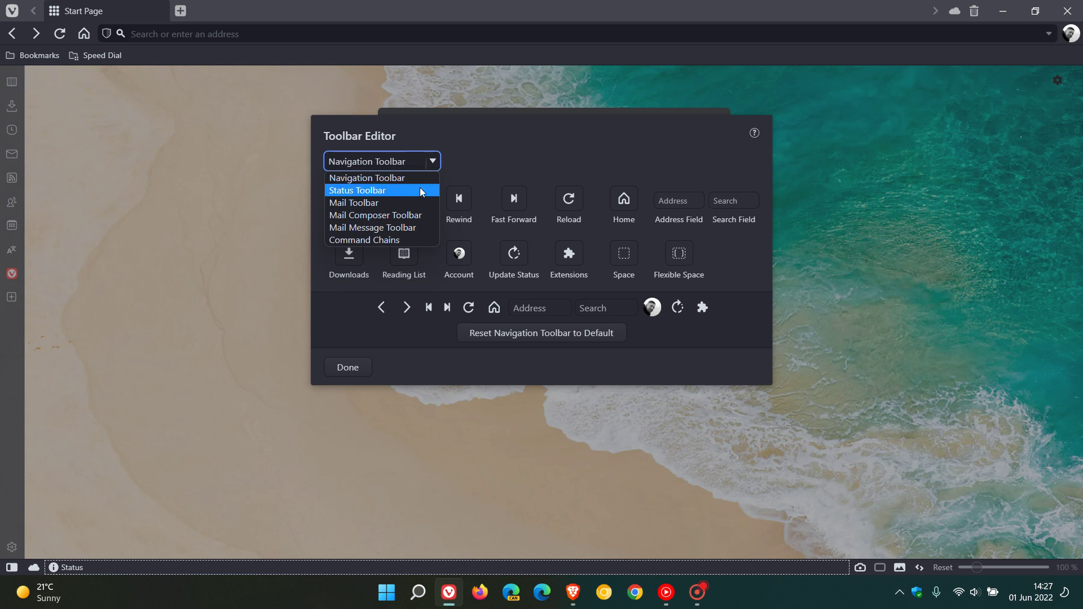
left_click(420, 189)
left_click(434, 159)
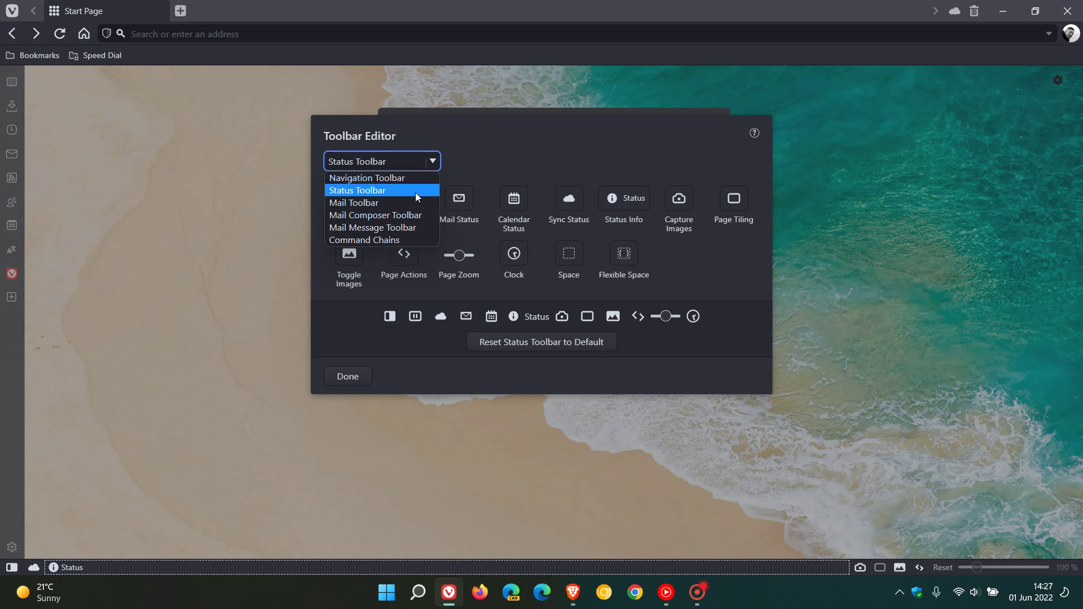
left_click(415, 203)
left_click(418, 161)
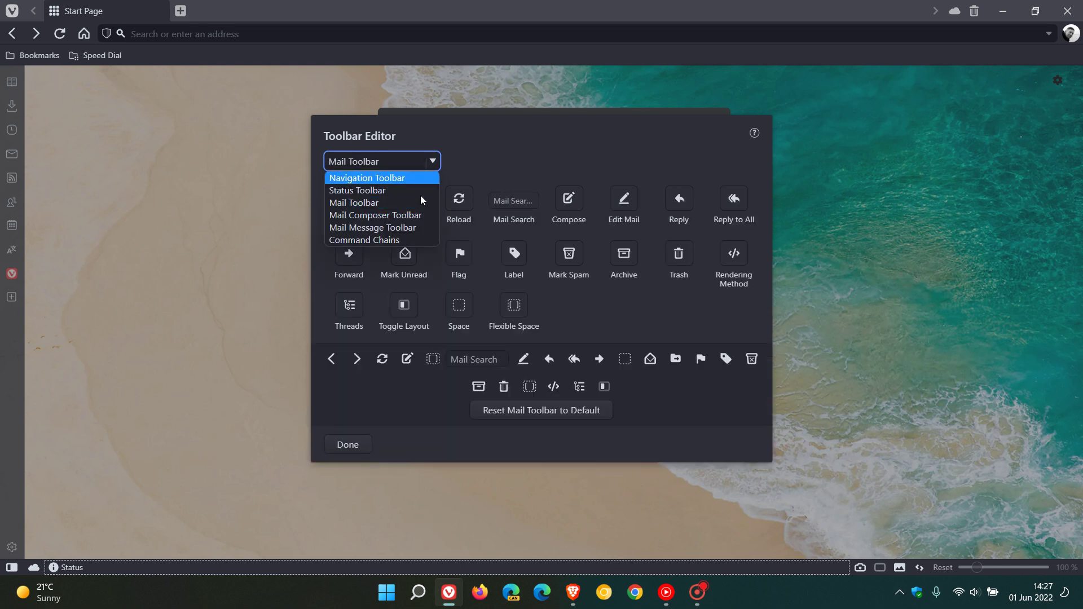
left_click(417, 215)
left_click(432, 162)
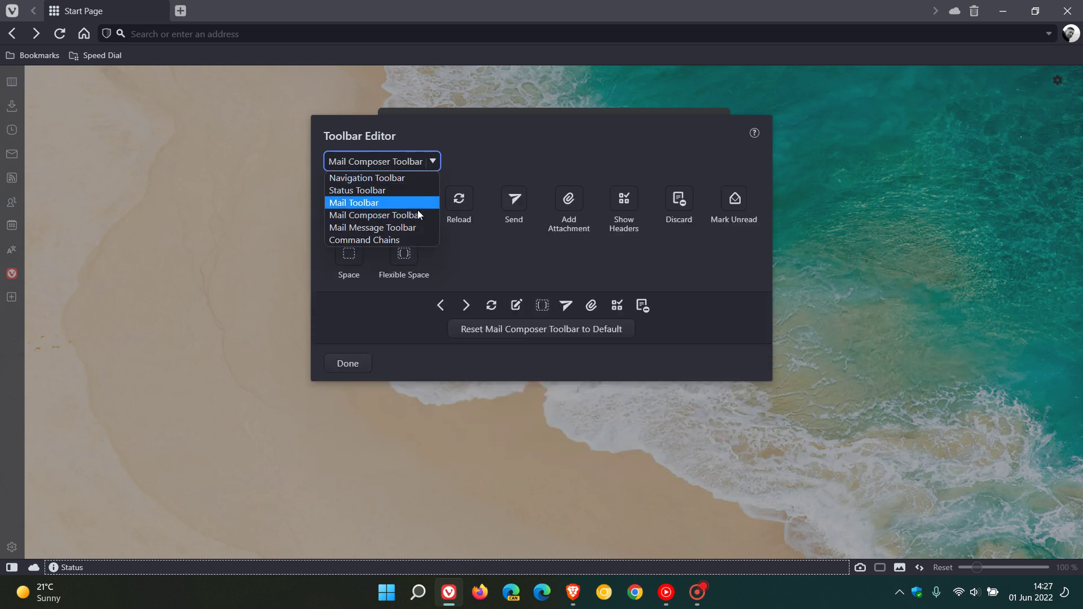
left_click(414, 228)
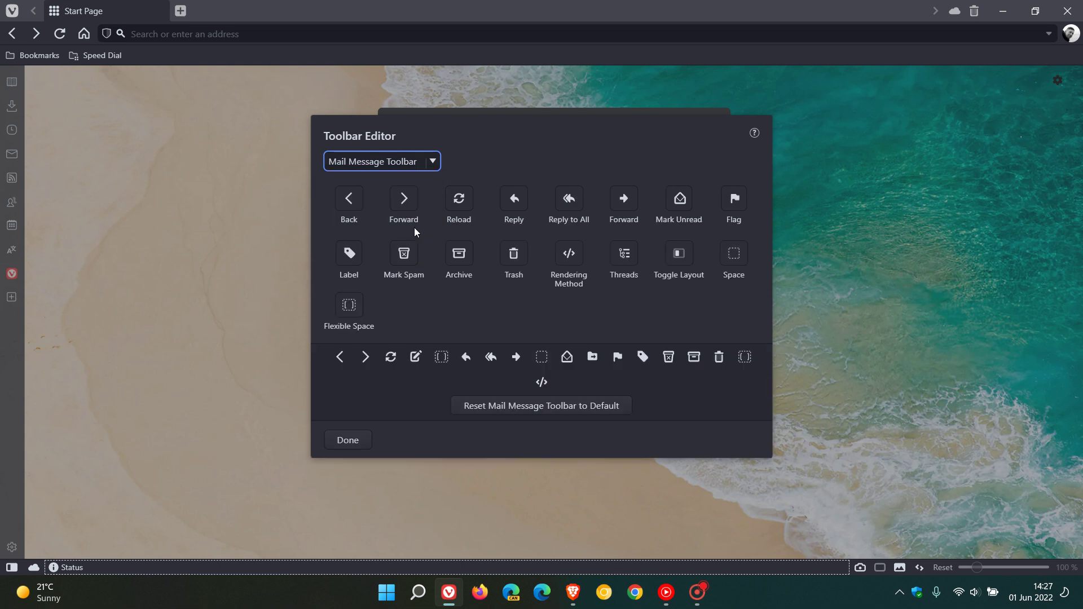
left_click(436, 160)
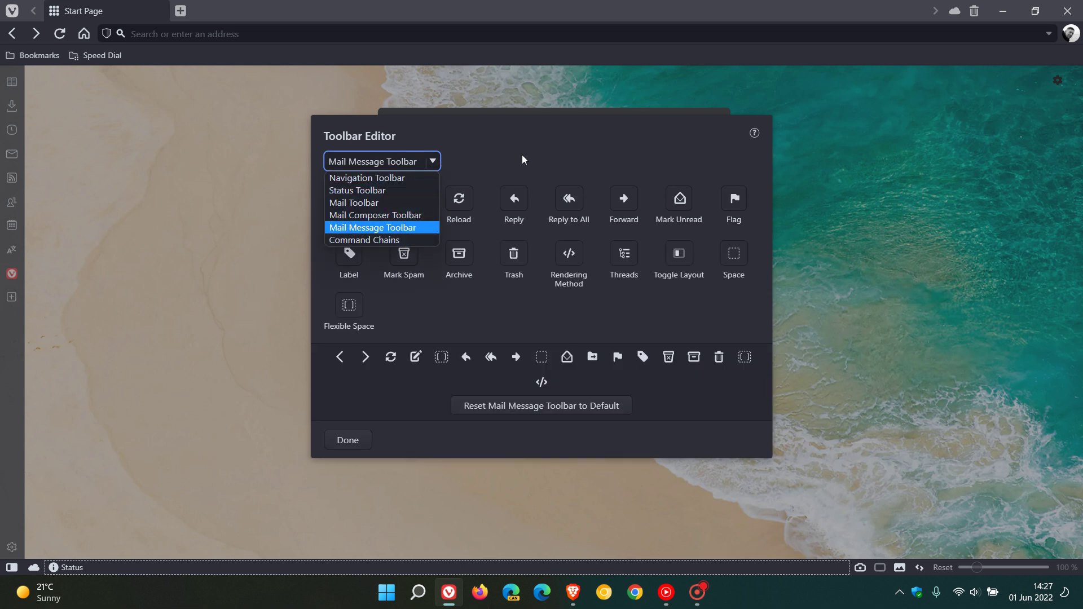
left_click(553, 157)
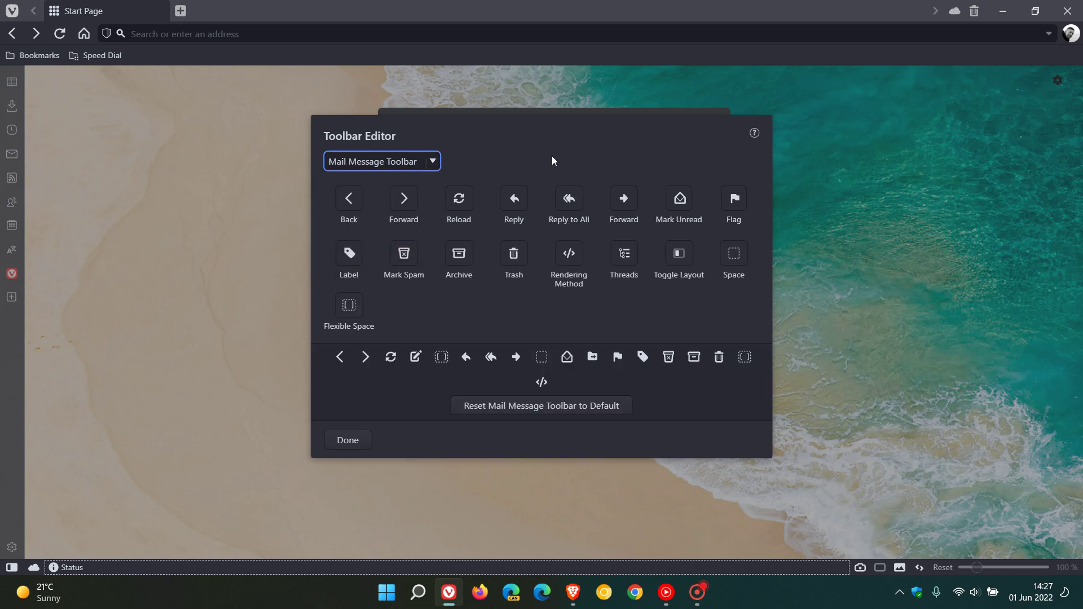
left_click(429, 166)
- Add the Downloads button between Reload and Home on the Navigation Toolbar and finish editing
left_click(419, 178)
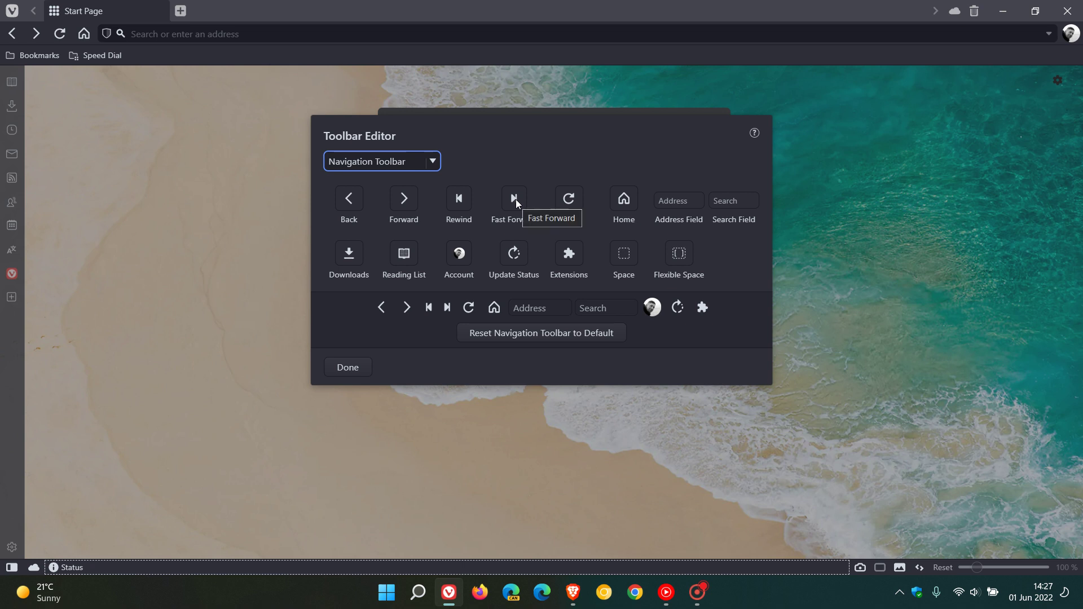
left_click(350, 256)
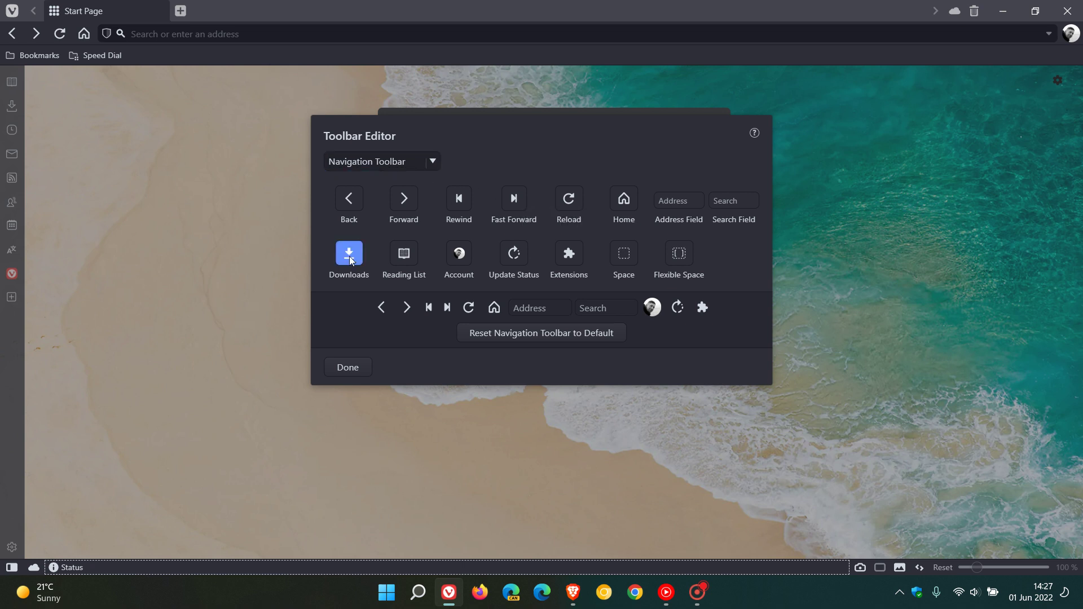
left_click_drag(118, 84, 86, 36)
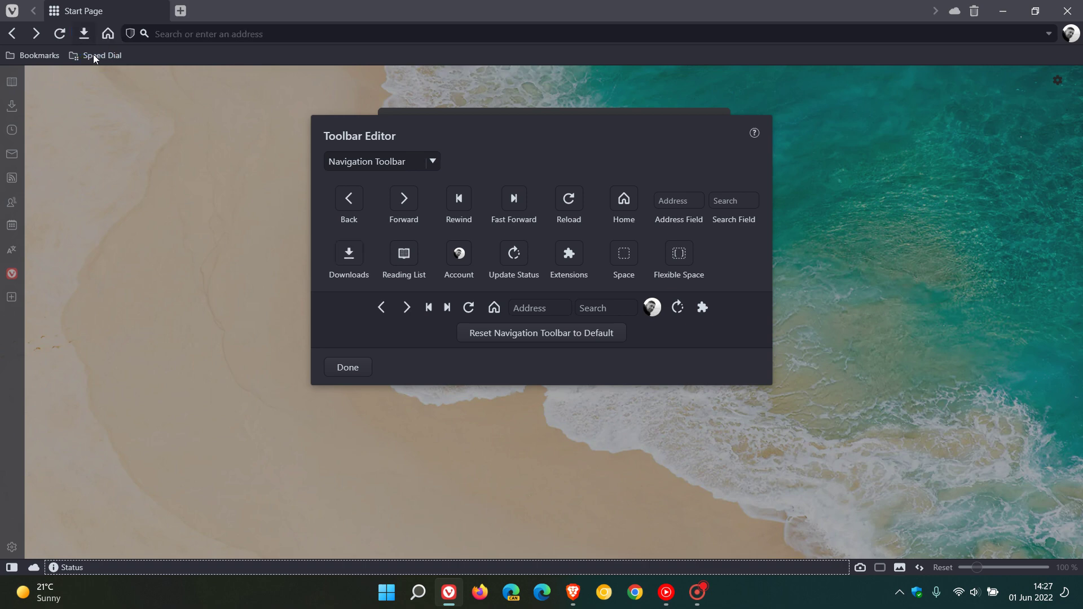
left_click(348, 374)
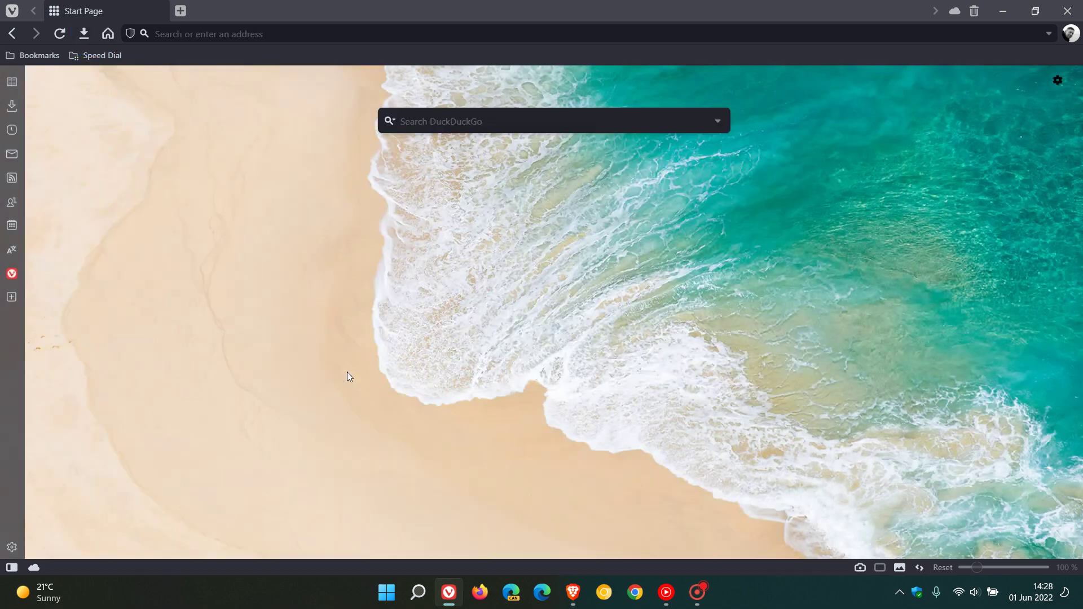
- Try the Downloads panel, then remove the Downloads button via Edit > Remove from Toolbar
left_click(89, 39)
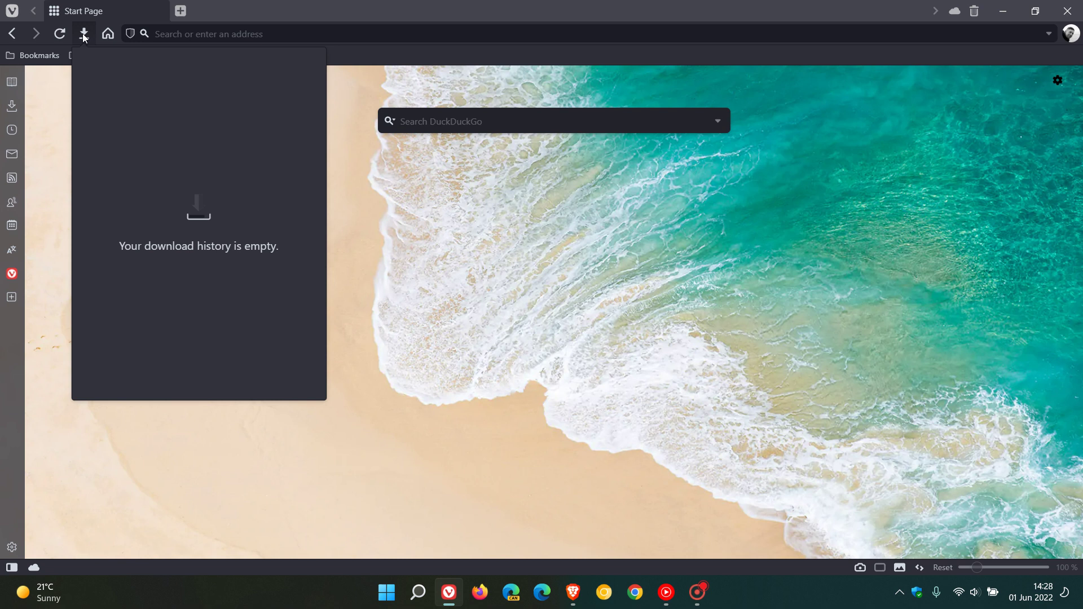
right_click(84, 37)
mouse_move(108, 47)
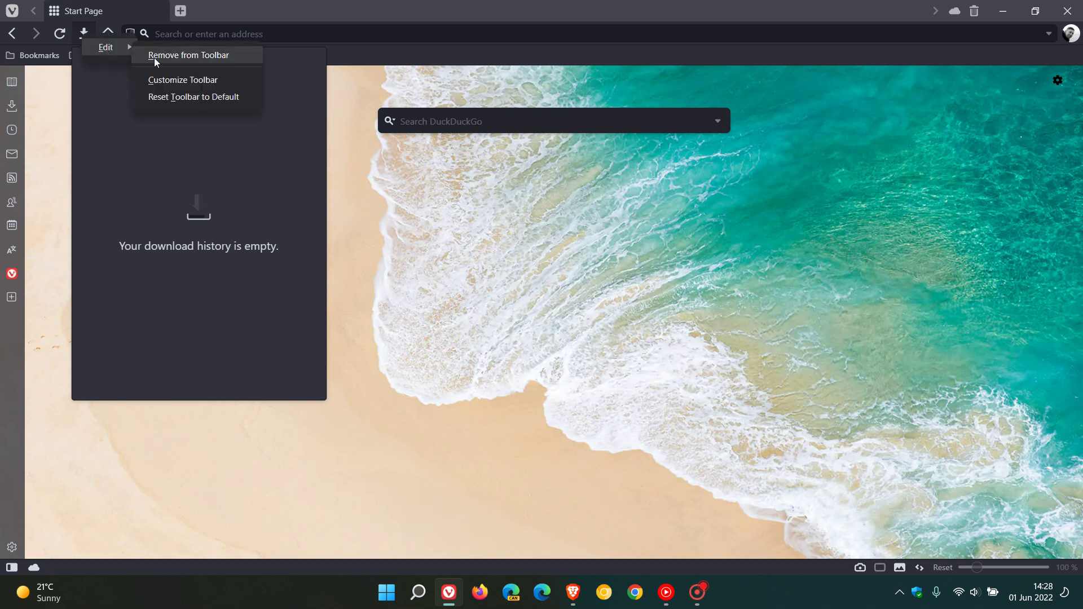
left_click(196, 61)
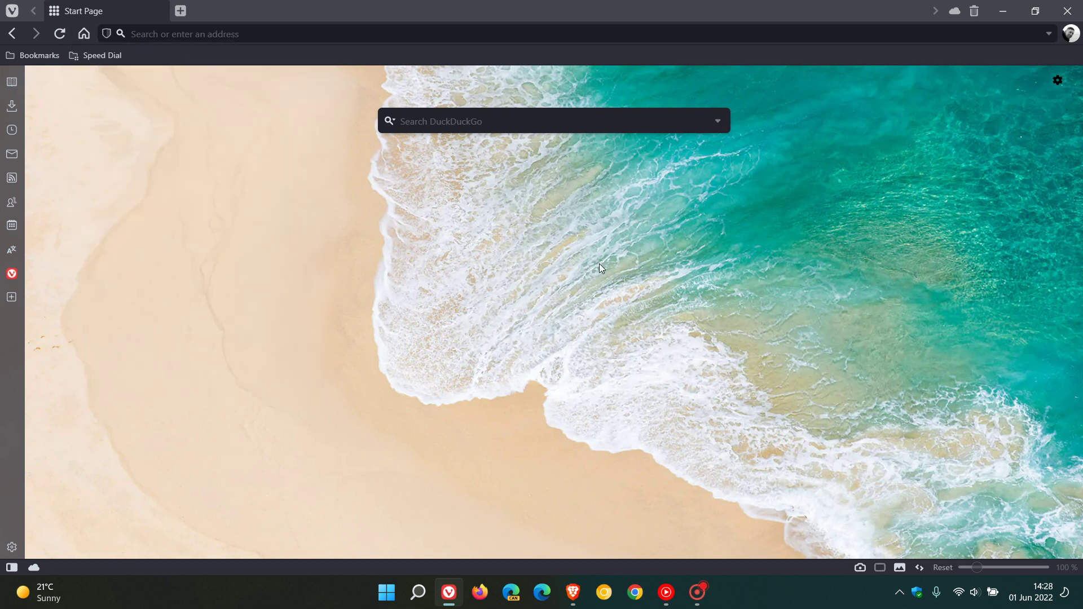
- Open the Status Toolbar editor from the status bar and drag the Clock item onto the status bar
right_click(746, 573)
mouse_move(761, 559)
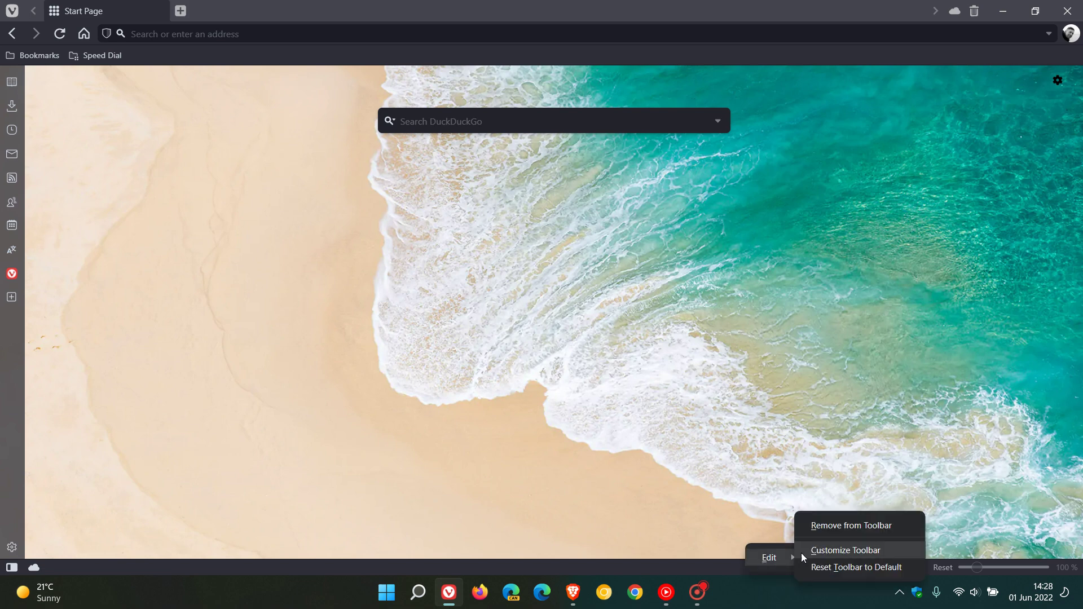
left_click(815, 550)
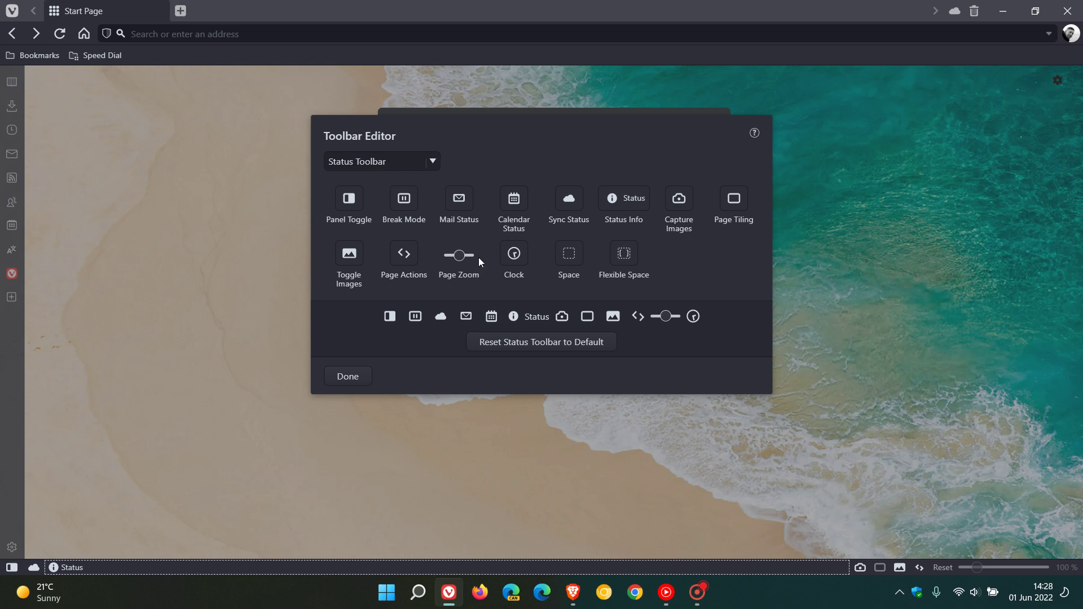
left_click_drag(515, 258, 851, 519)
left_click_drag(880, 574, 879, 573)
left_click(435, 163)
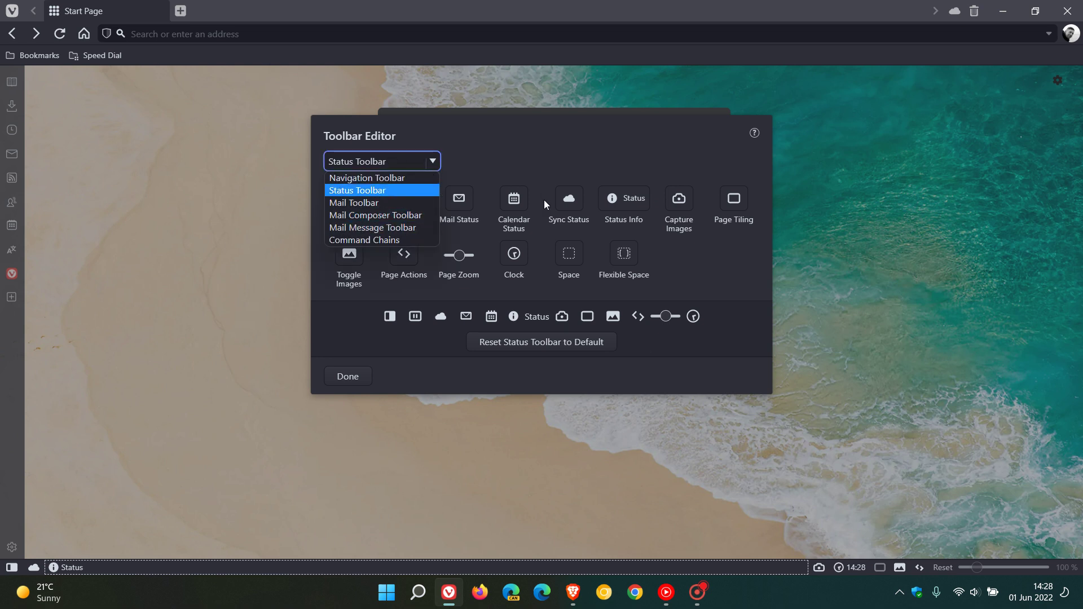
left_click(614, 382)
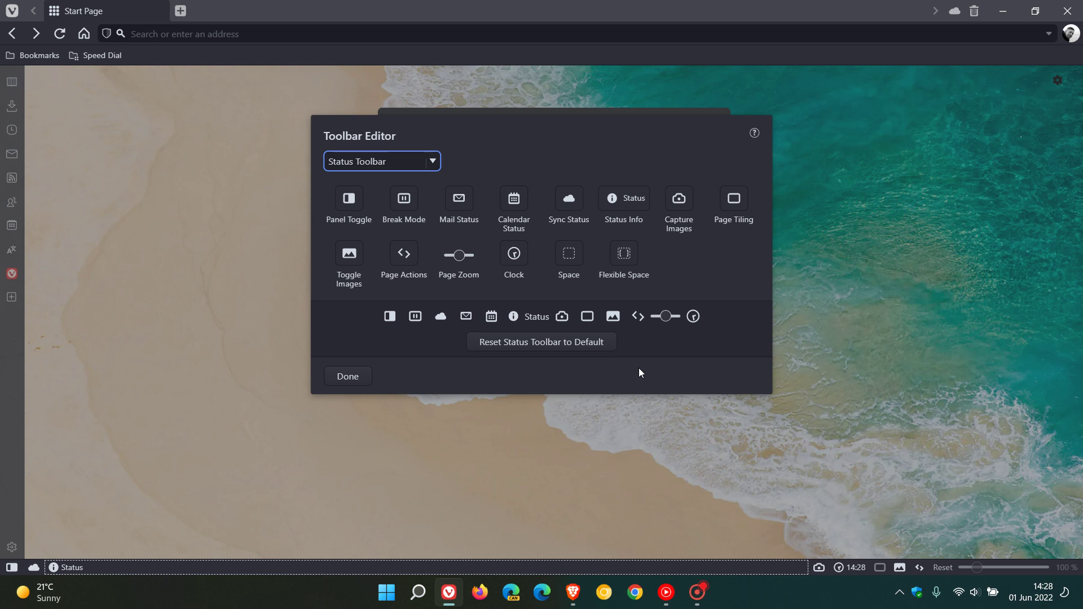
- Add the Toggle Fullscreen and Reader Mode command chain to the navigation toolbar and close the editor
left_click(437, 163)
left_click(432, 240)
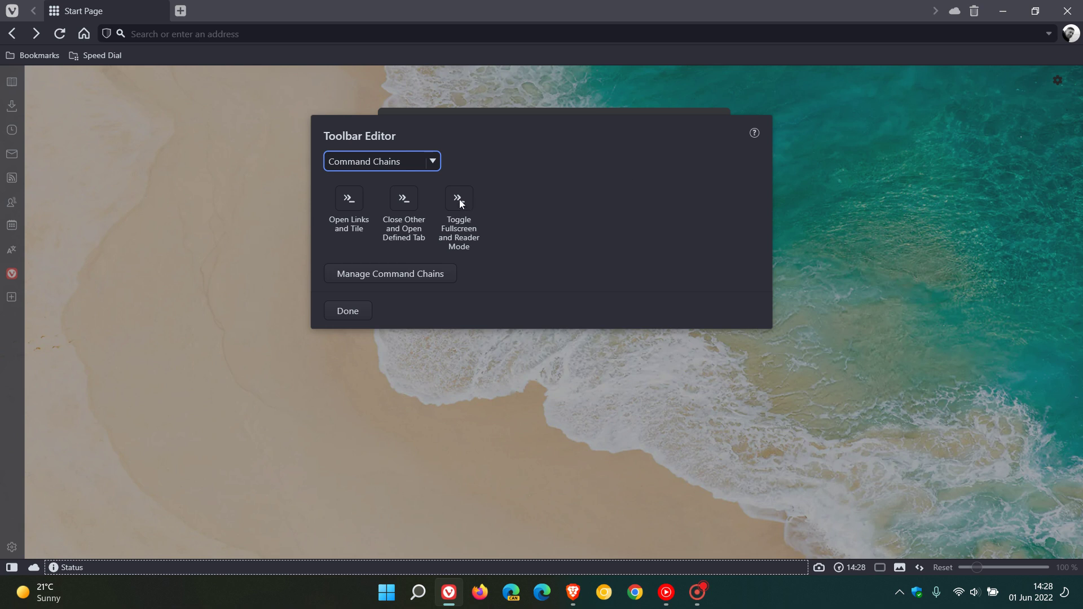
left_click_drag(459, 199, 120, 88)
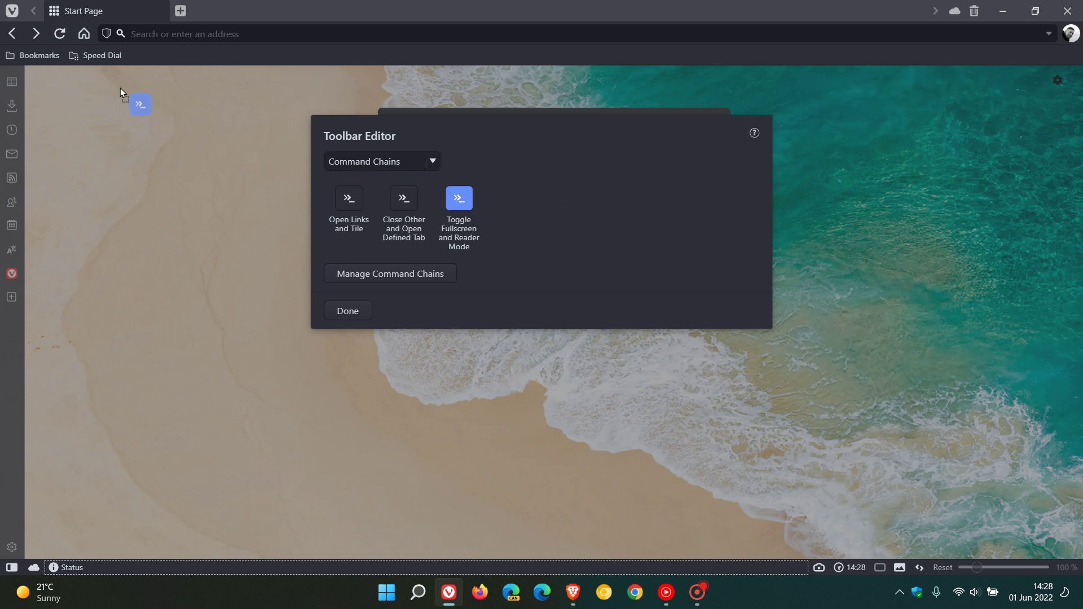
left_click_drag(80, 35, 79, 35)
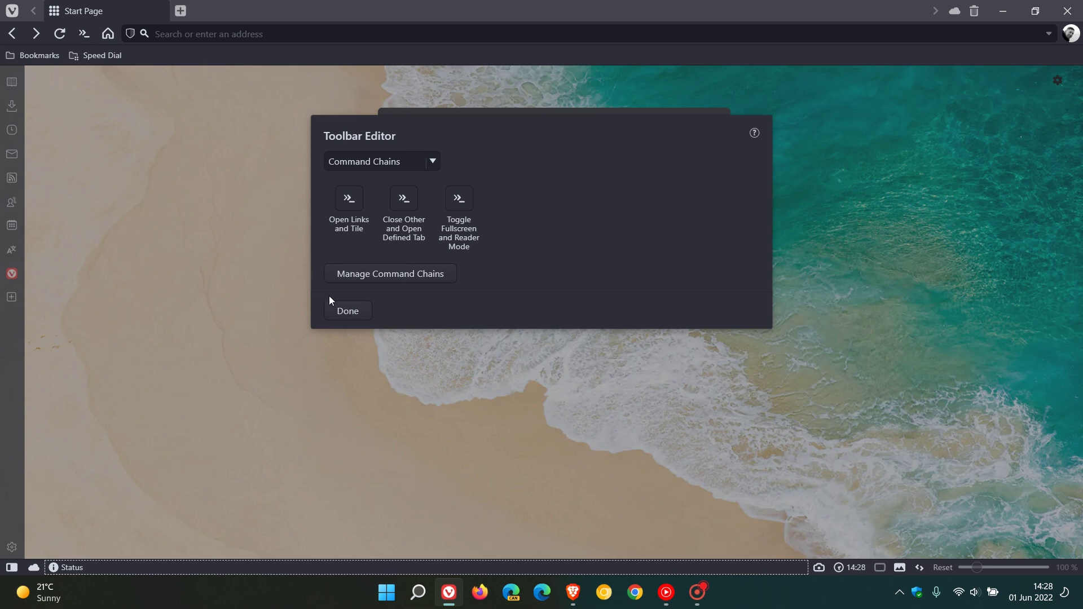
left_click(337, 309)
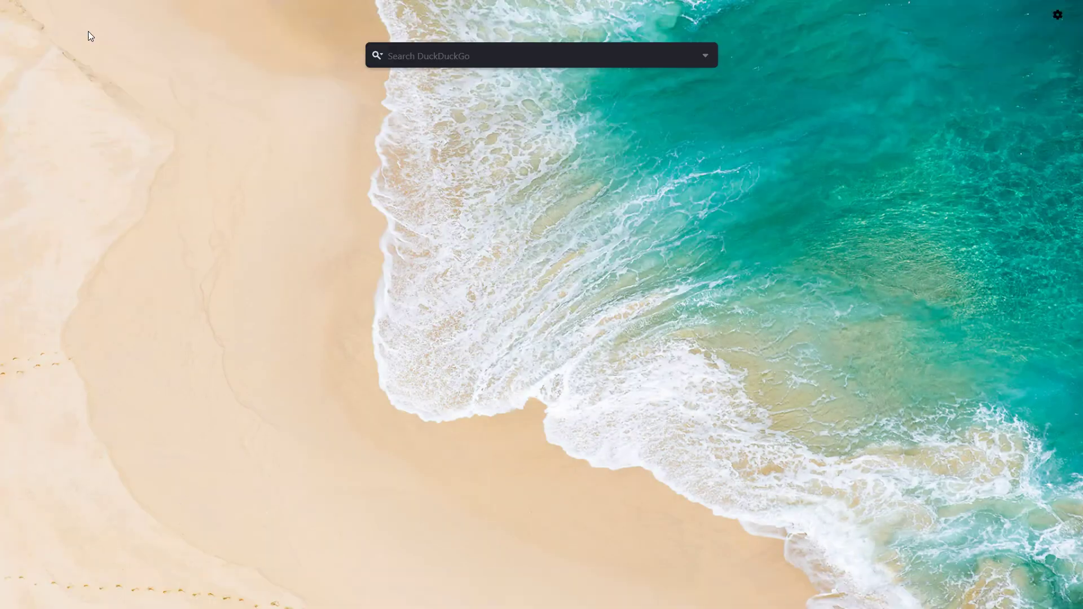
- Exit fullscreen, then remove the command chain button via Edit > Remove from Toolbar
right_click(458, 263)
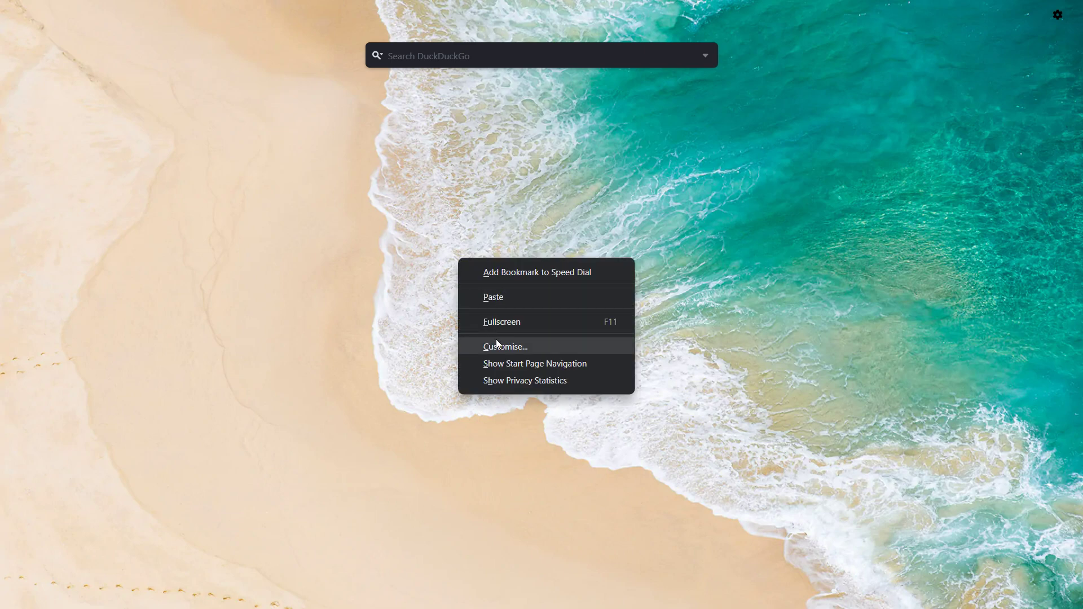
left_click(503, 326)
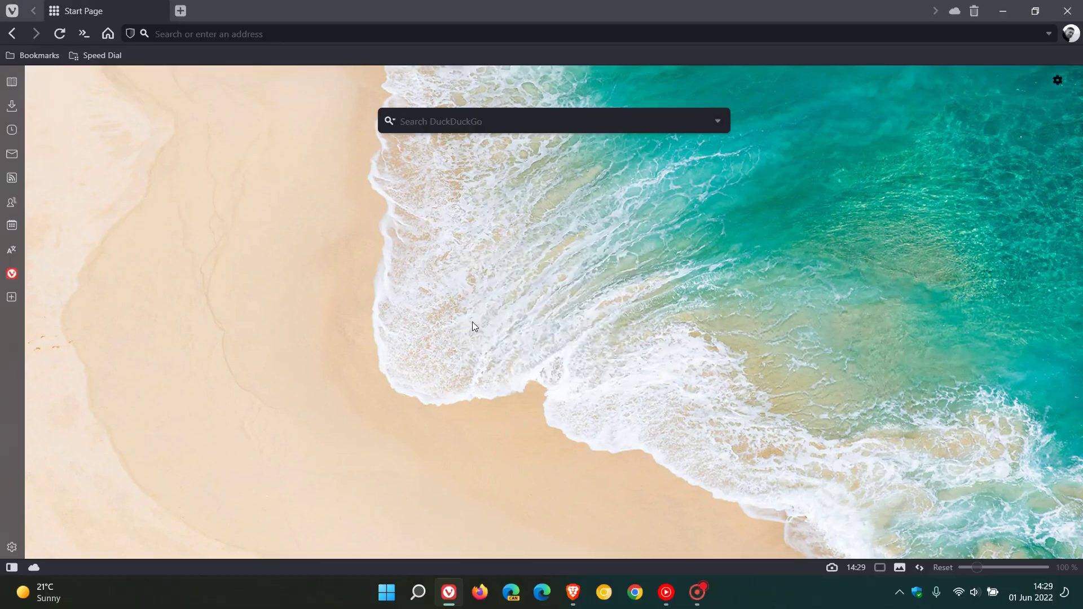
right_click(85, 30)
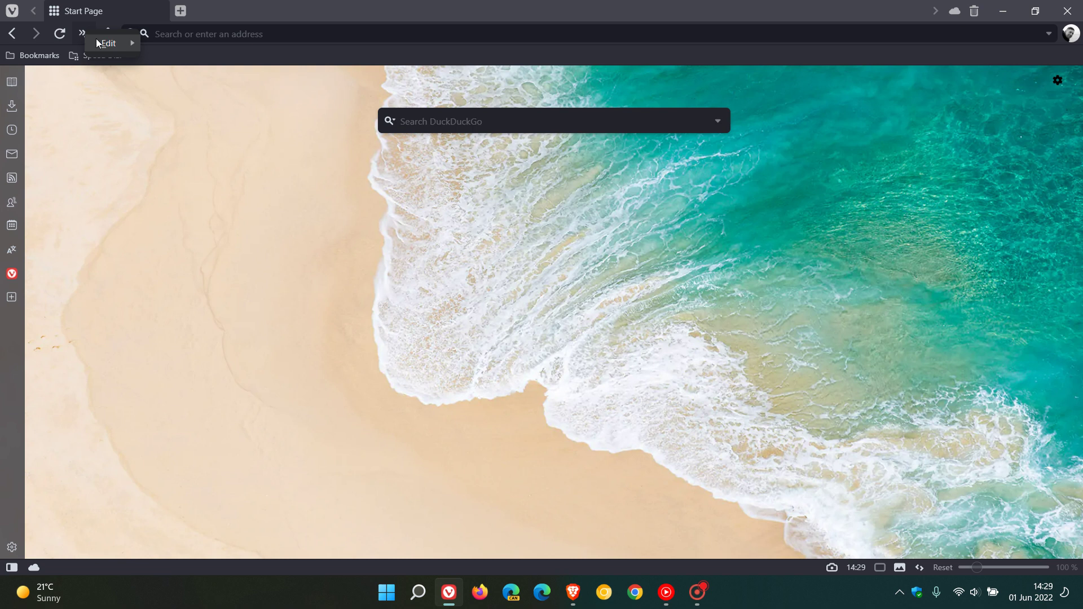
mouse_move(110, 47)
left_click(196, 52)
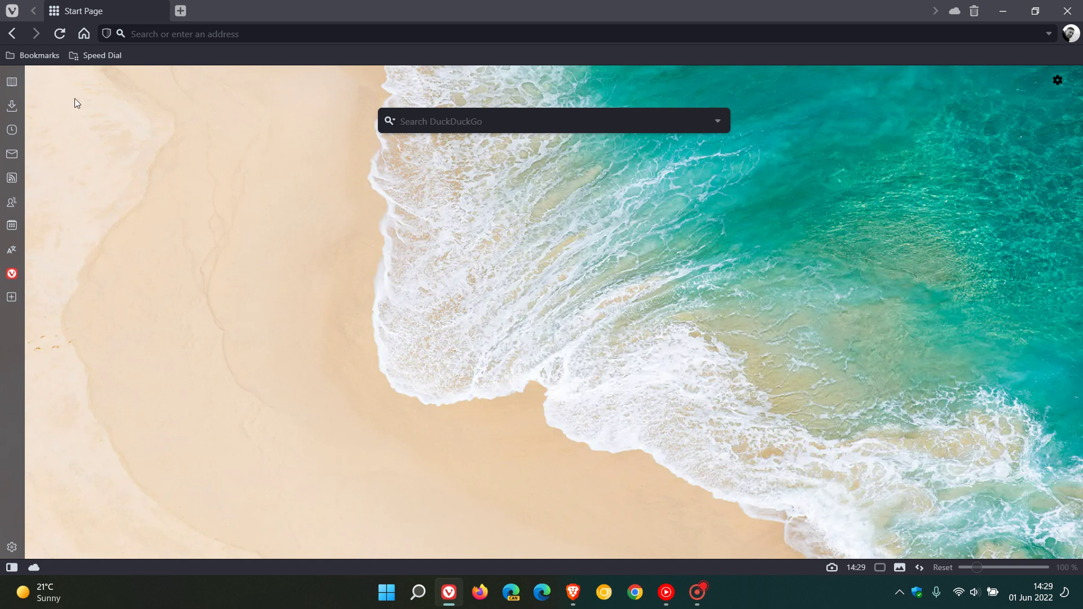
left_click(11, 11)
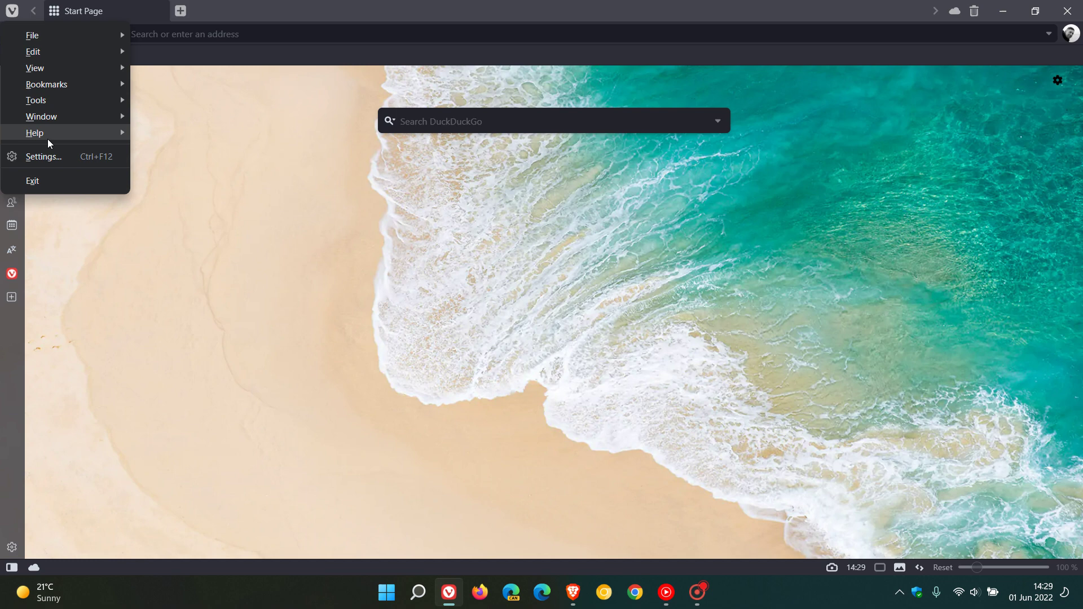
left_click(44, 157)
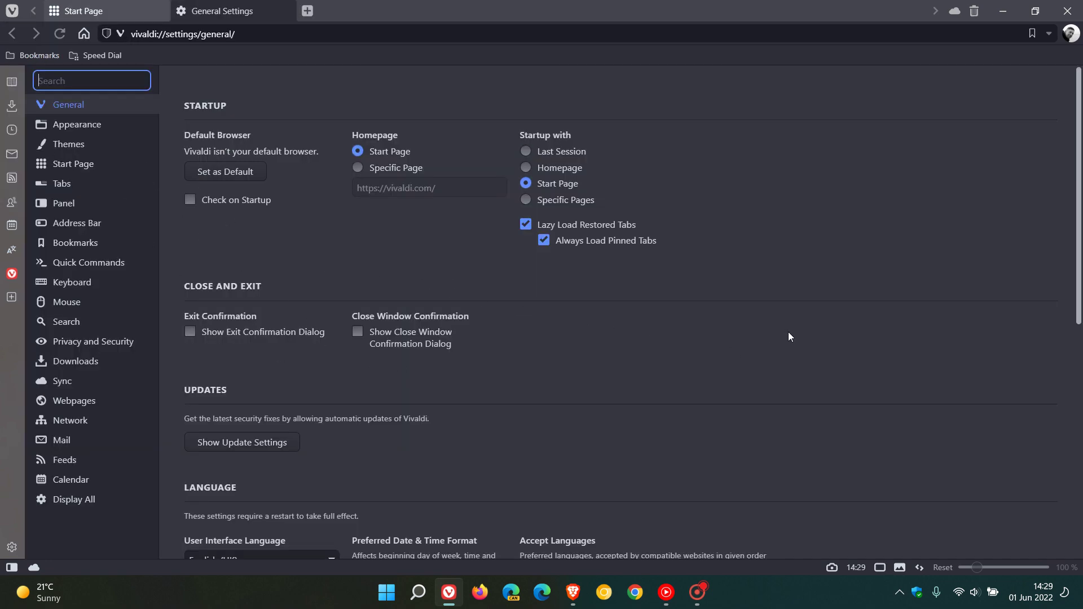
scroll(778, 358, "down", 8)
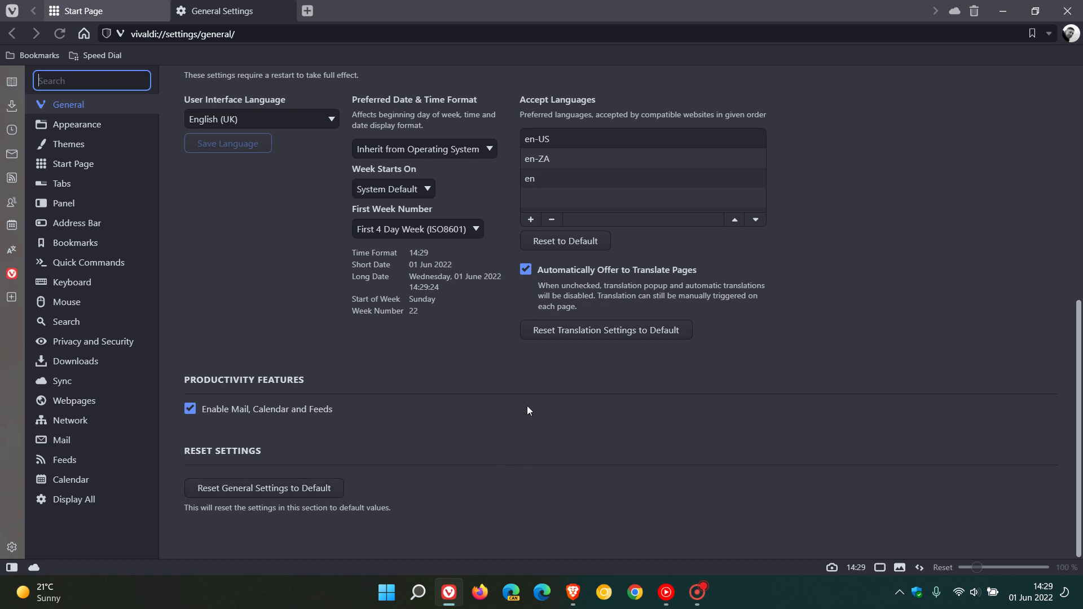
left_click(72, 126)
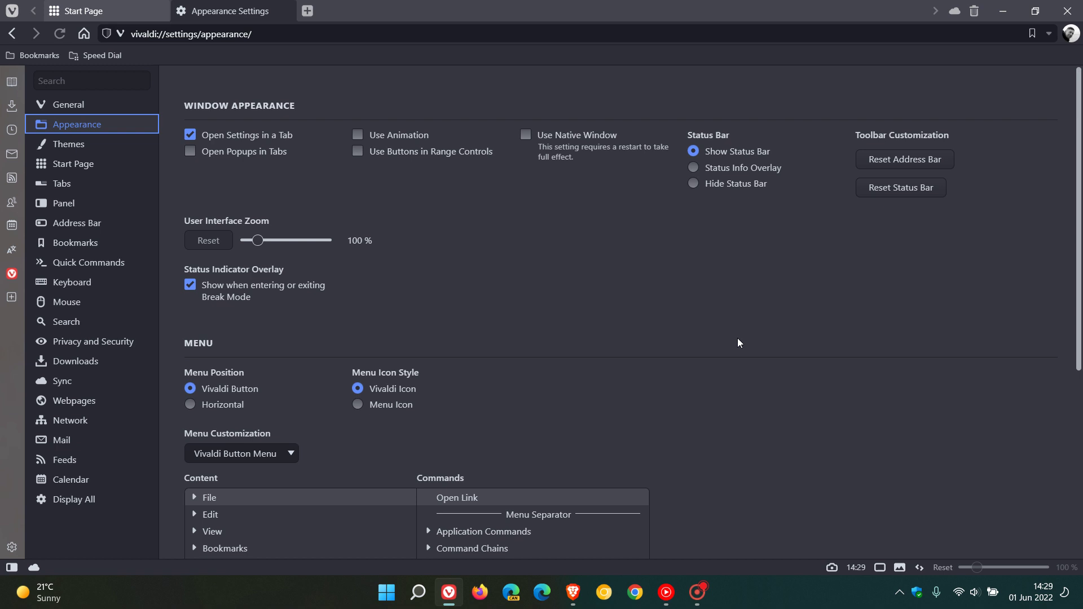
scroll(744, 342, "down", 5)
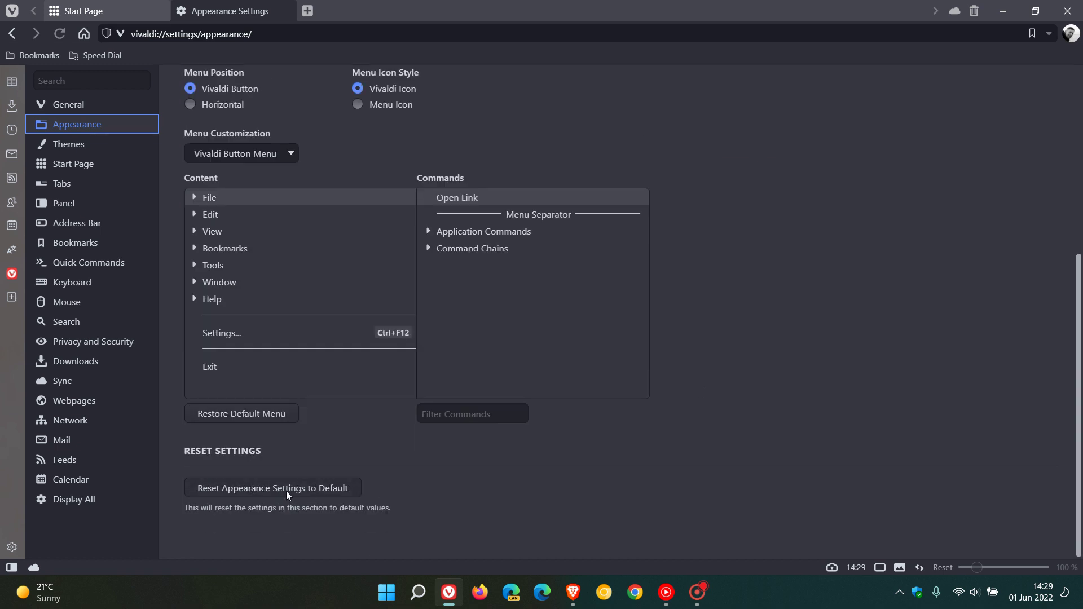
left_click(70, 148)
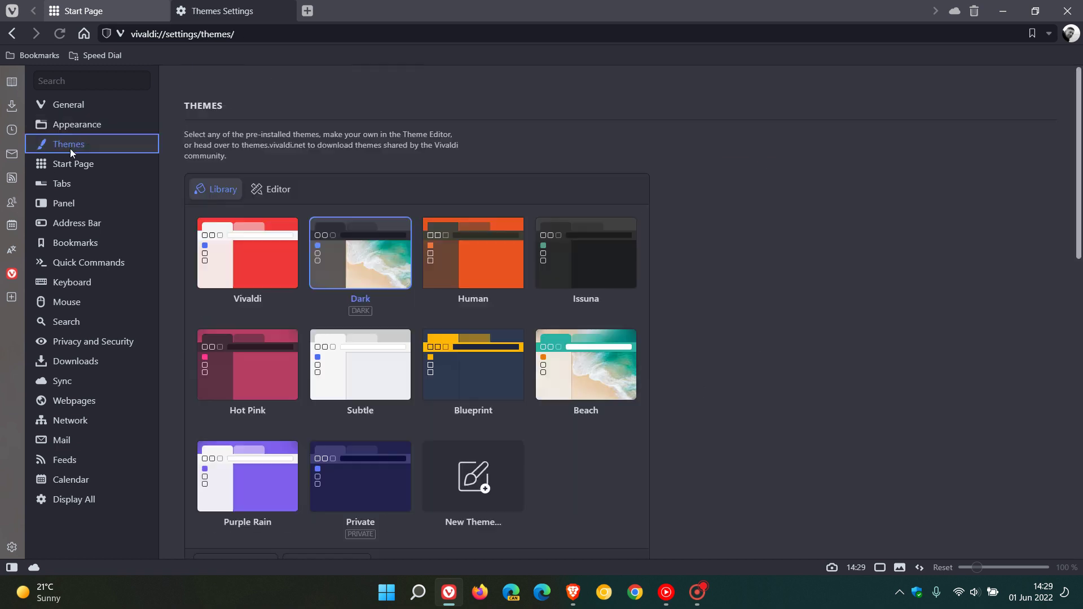
scroll(750, 307, "down", 5)
scroll(765, 322, "down", 5)
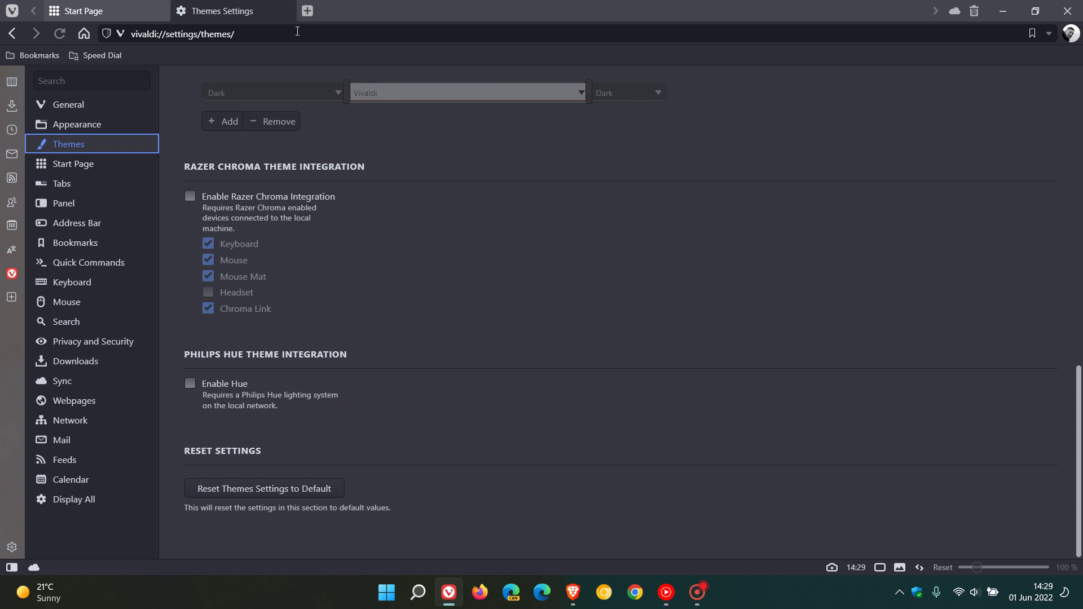
left_click(286, 10)
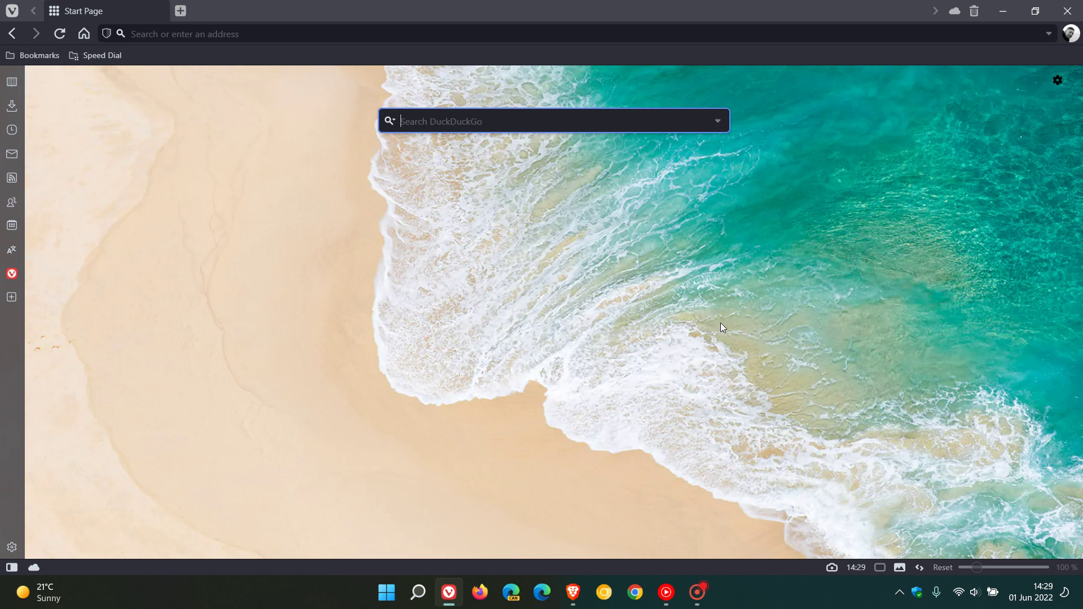